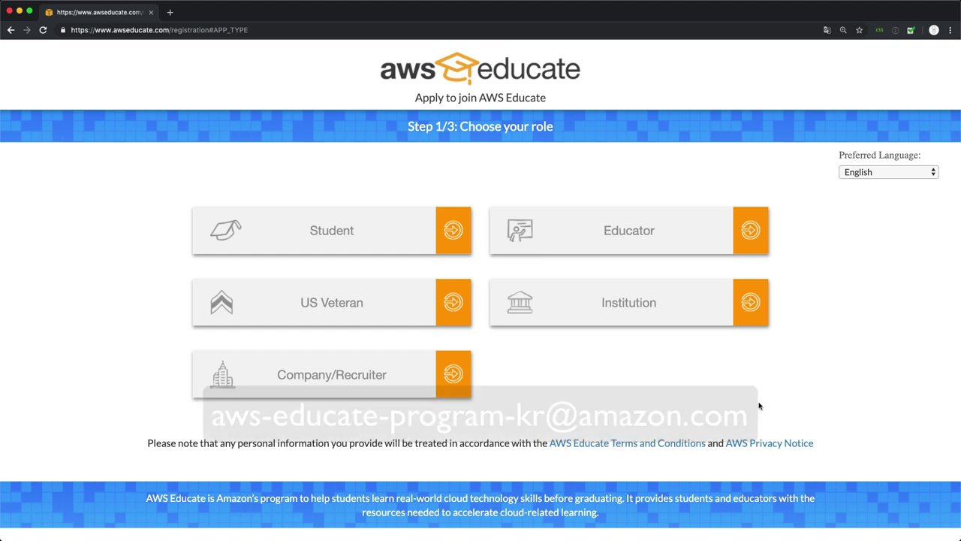
Step: Choose the Educator role and set the Institution Name to Inha University
left_click(611, 234)
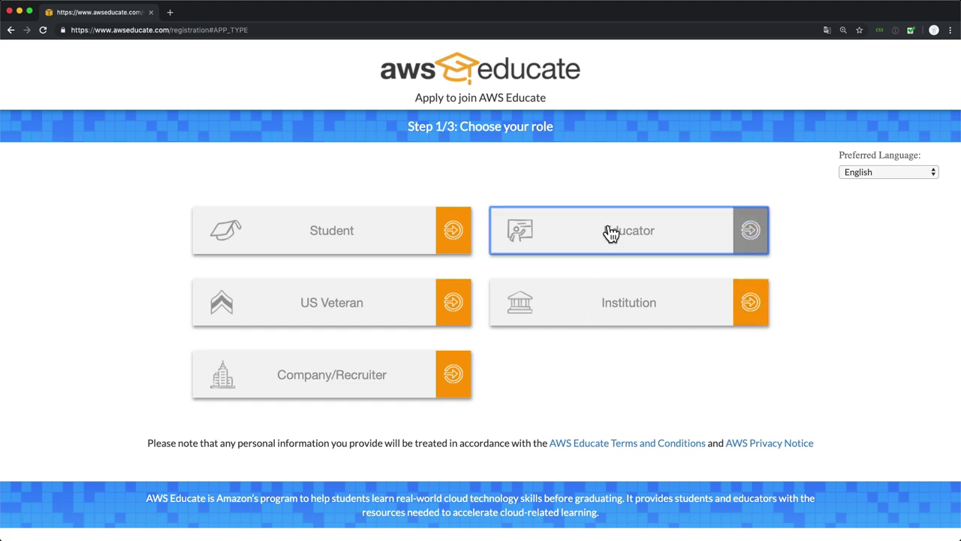
left_click(610, 233)
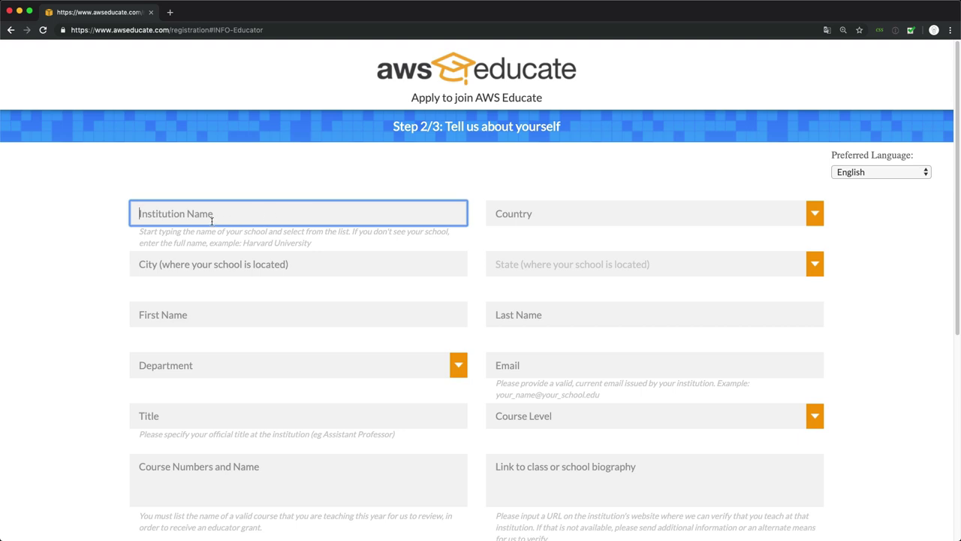
type("Inha")
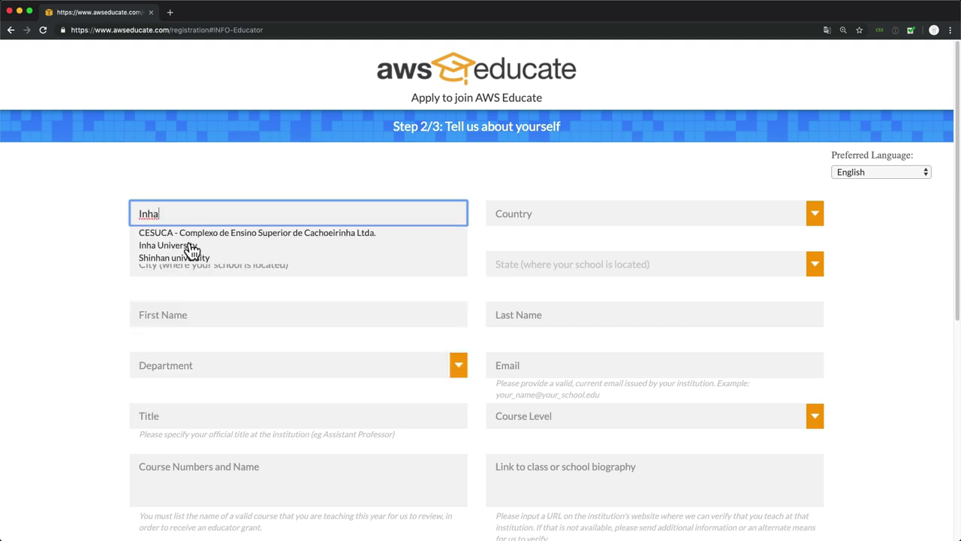
left_click(191, 247)
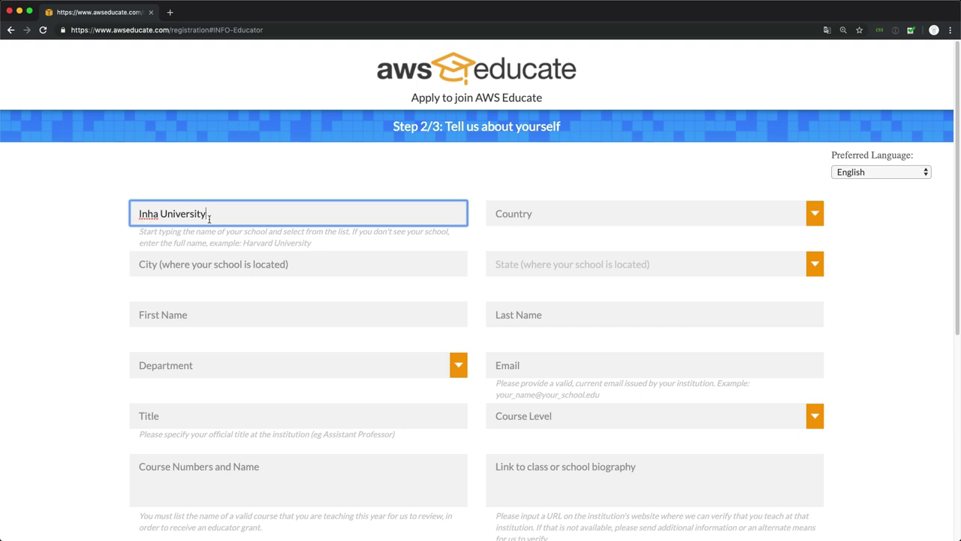
Step: Set the country to Korea, Republic of and the city to Incheon
left_click(530, 223)
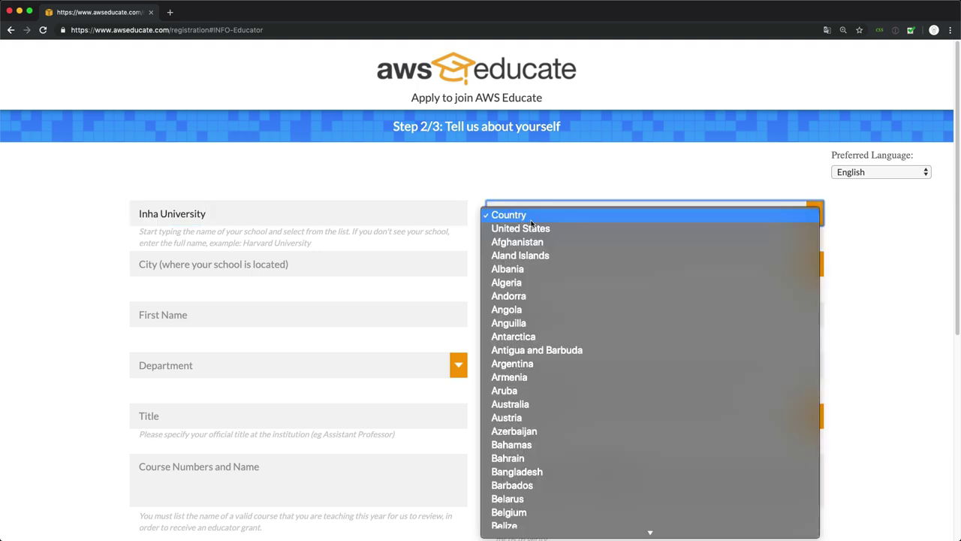
type("korea")
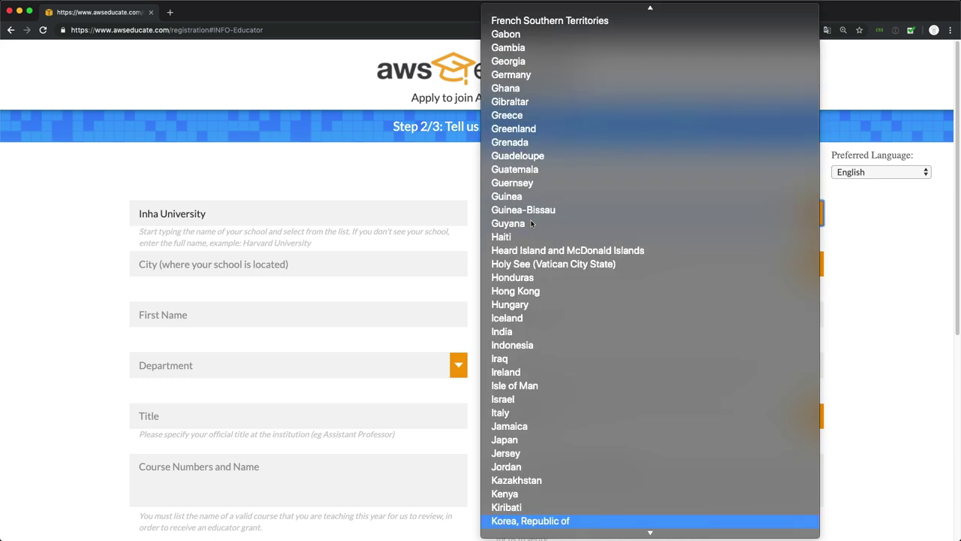
scroll(557, 507, "down", 1)
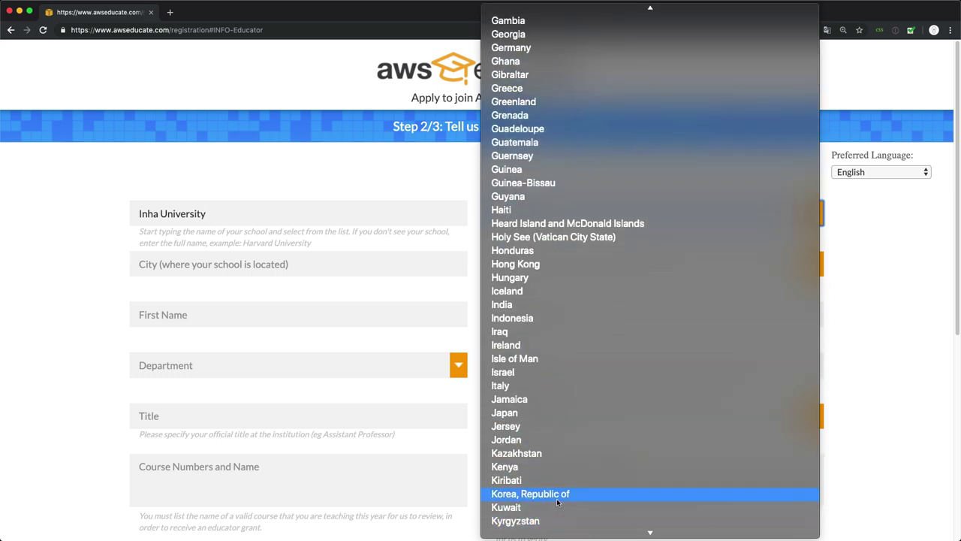
left_click(556, 496)
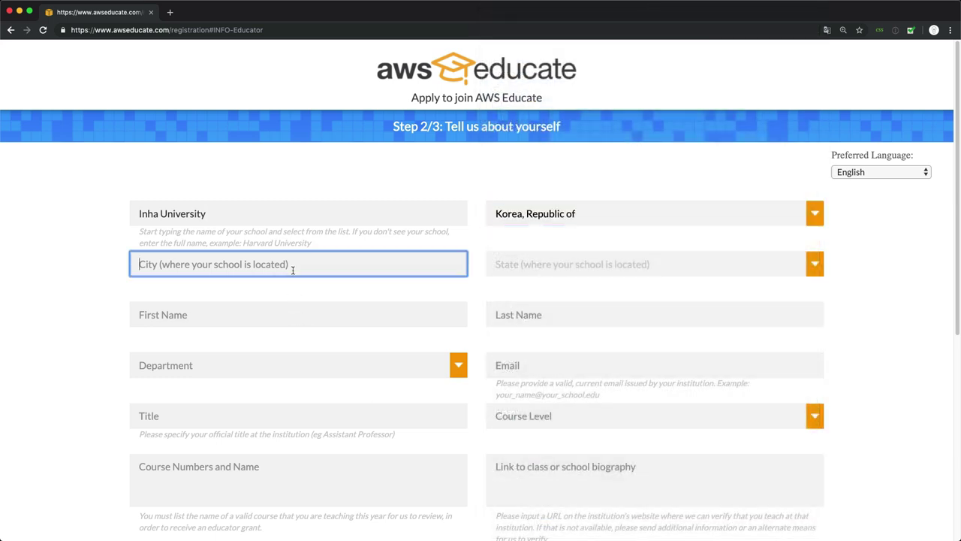
left_click(292, 274)
type("Incheon")
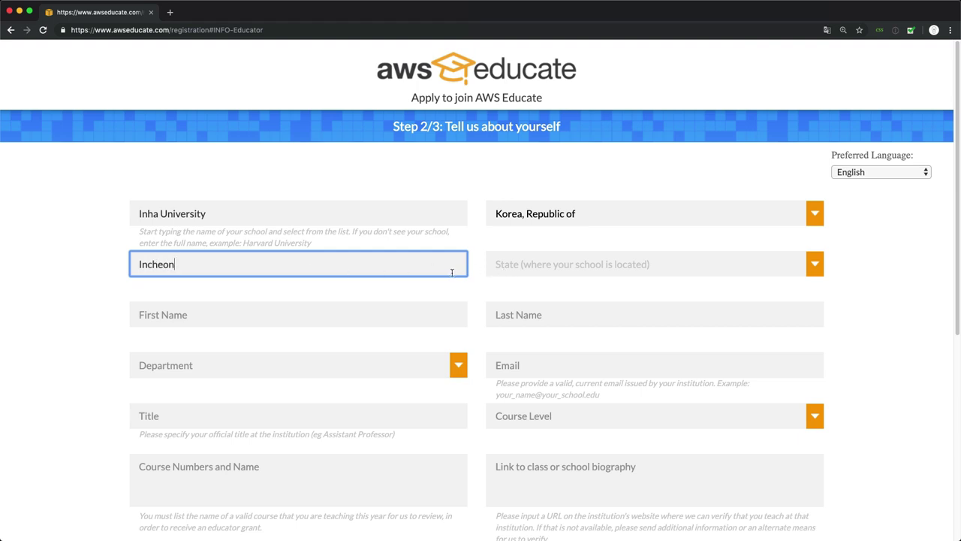
Step: Enter the educator's first and last name and choose Accounting as the department
left_click(376, 311)
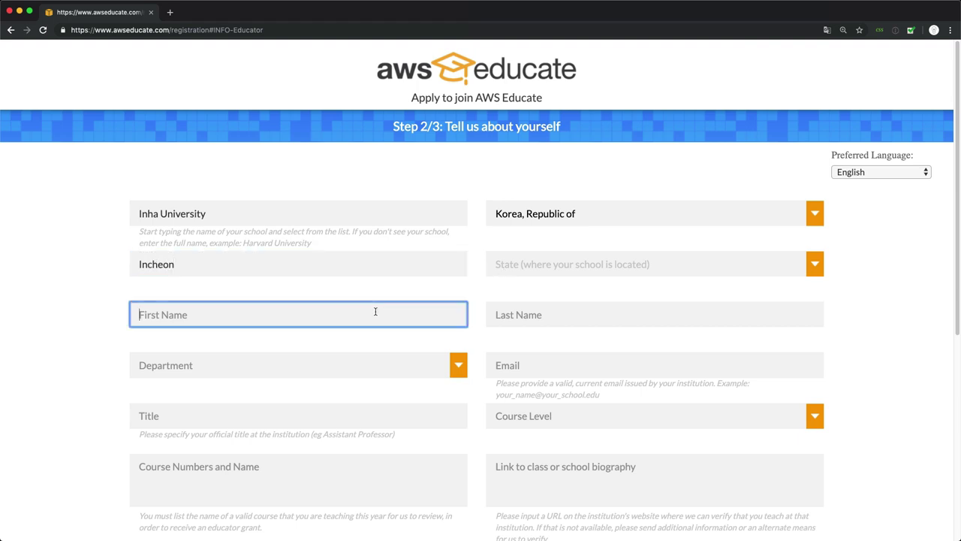
type("ego")
key("Tab")
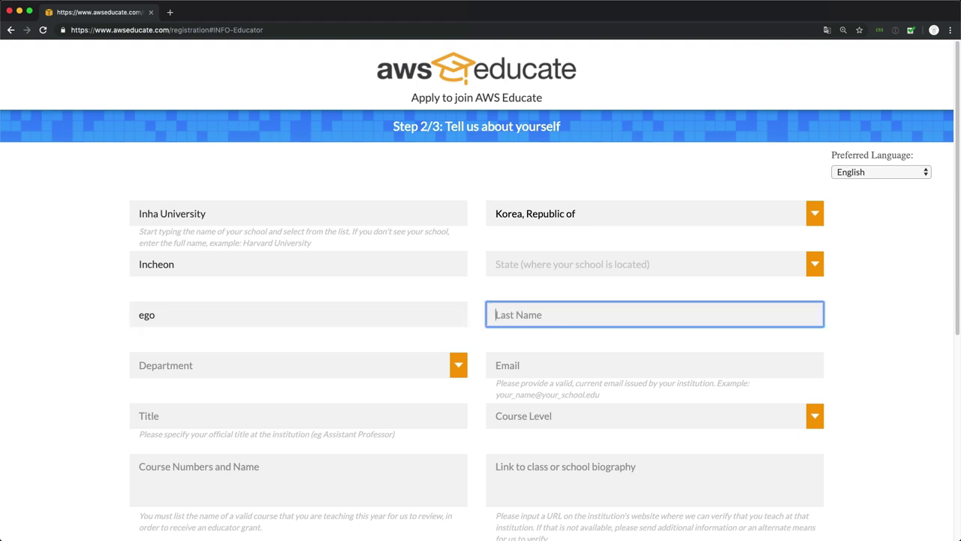
type("ing")
key("Tab")
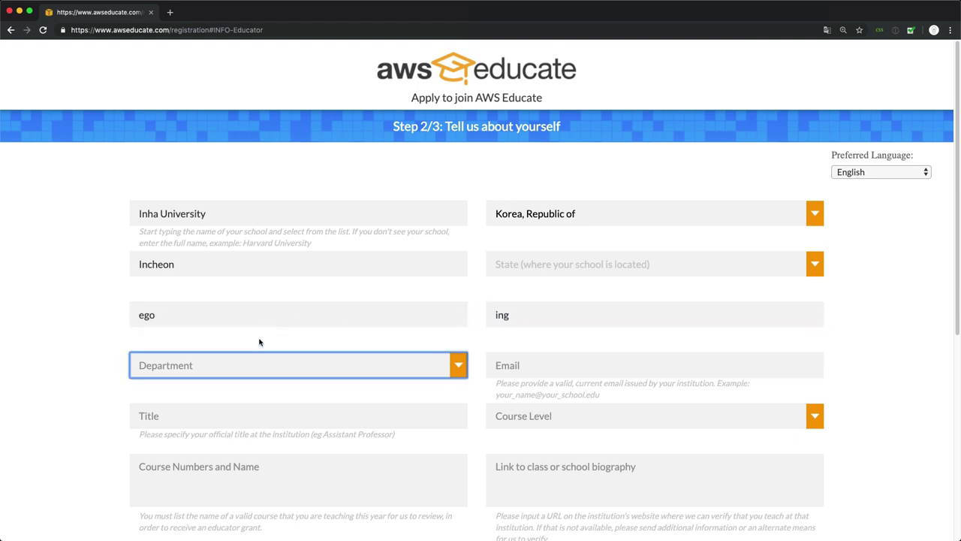
left_click(261, 361)
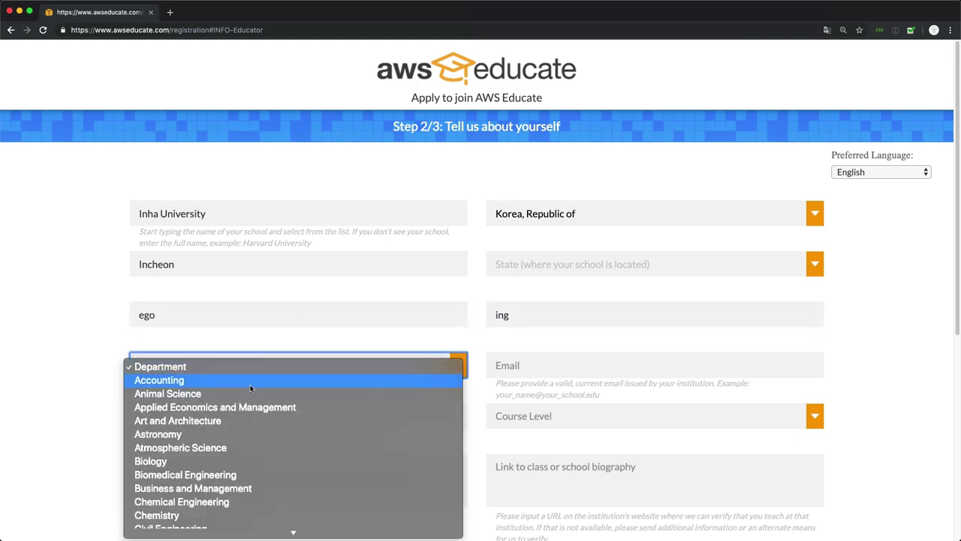
left_click(250, 385)
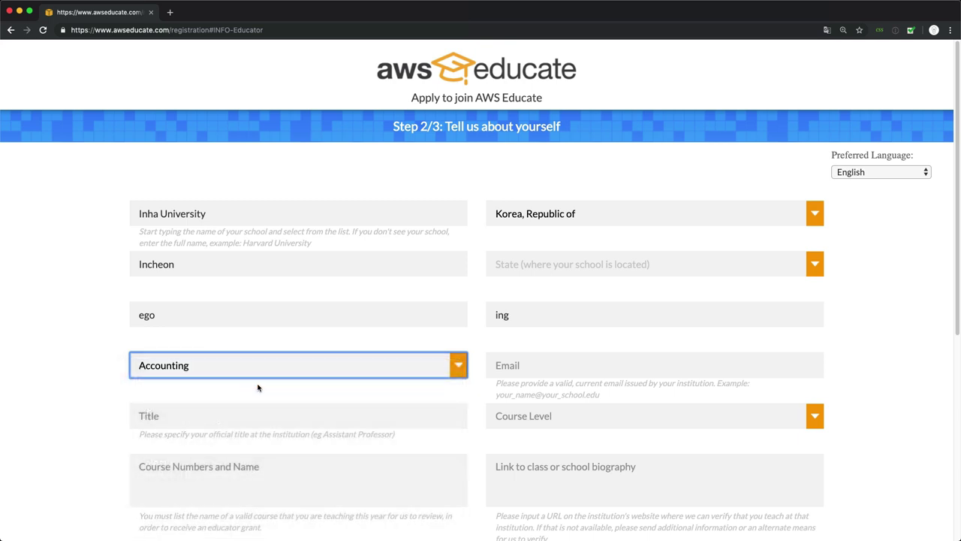
Step: Fill in the educator's institutional e-mail address
left_click(528, 352)
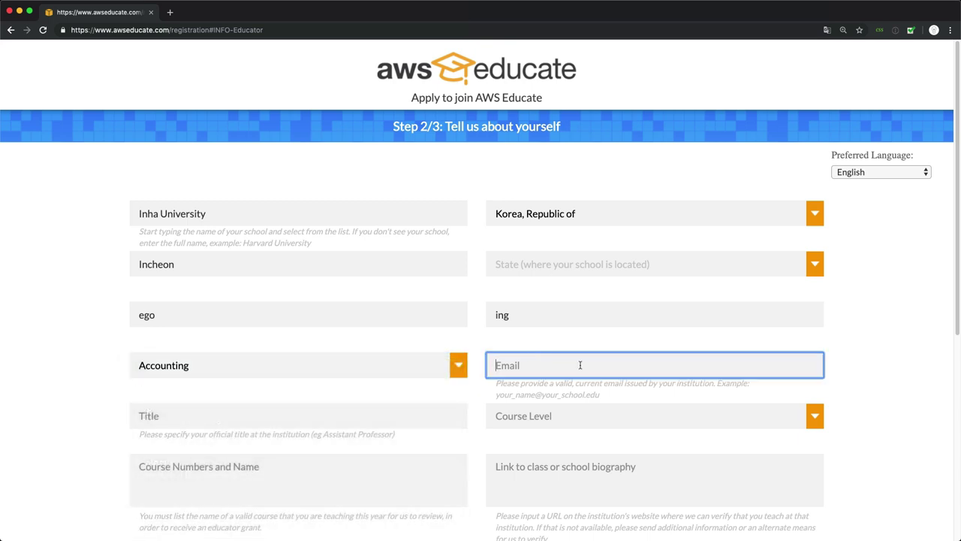
type("e")
key("BackSpace")
key("shift+Left")
key("shift+Left")
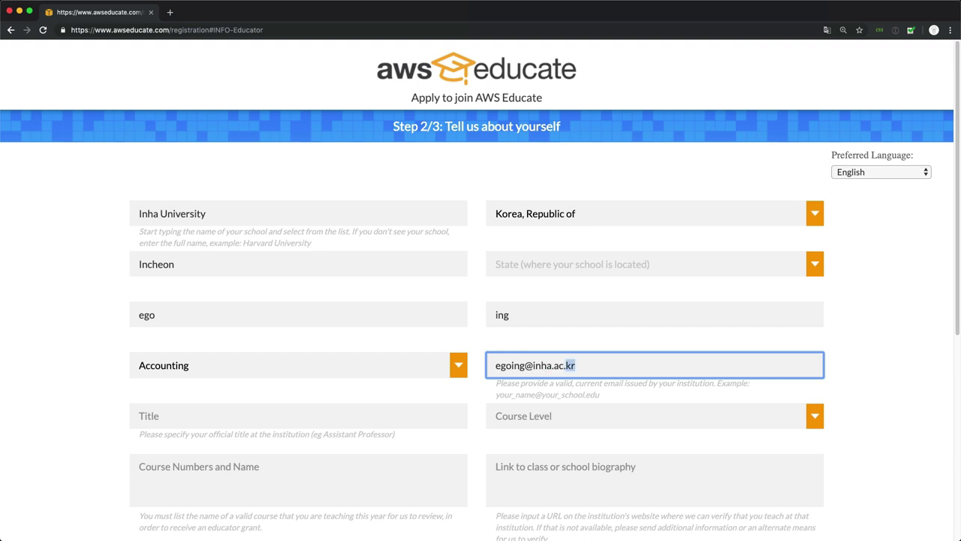
key("shift+Left")
key("shift+Left")
key("shift+Left")
left_click(597, 398)
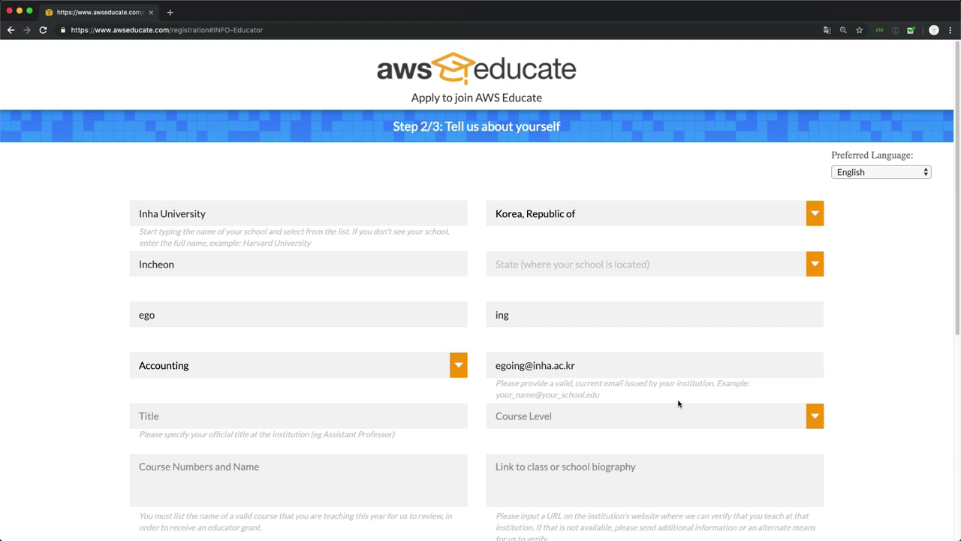
Step: Enter Assistant Professor as the official title
left_click(409, 413)
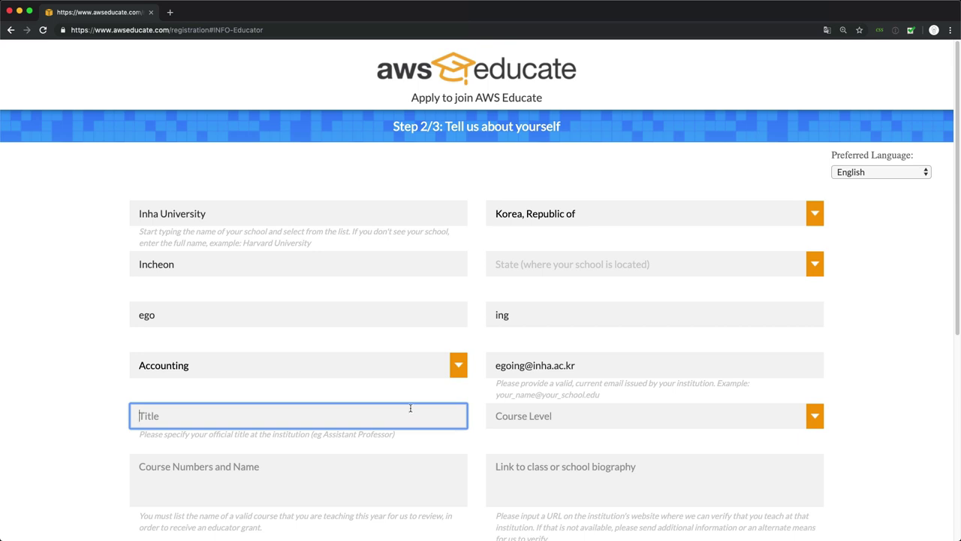
type("Assistant Profe")
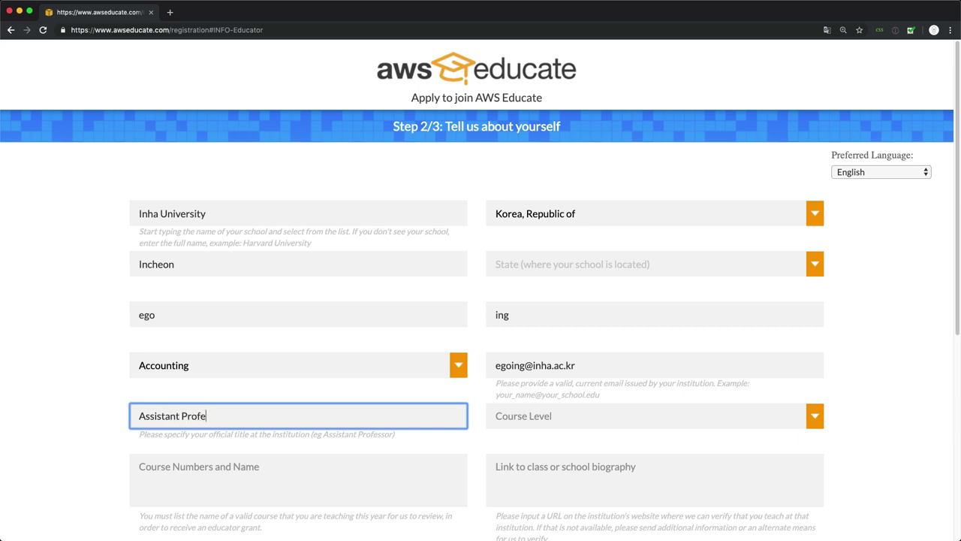
type("ssor")
Step: Set the course level to Undergraduate-Adv Courses and the course to Cloud 101
left_click(563, 410)
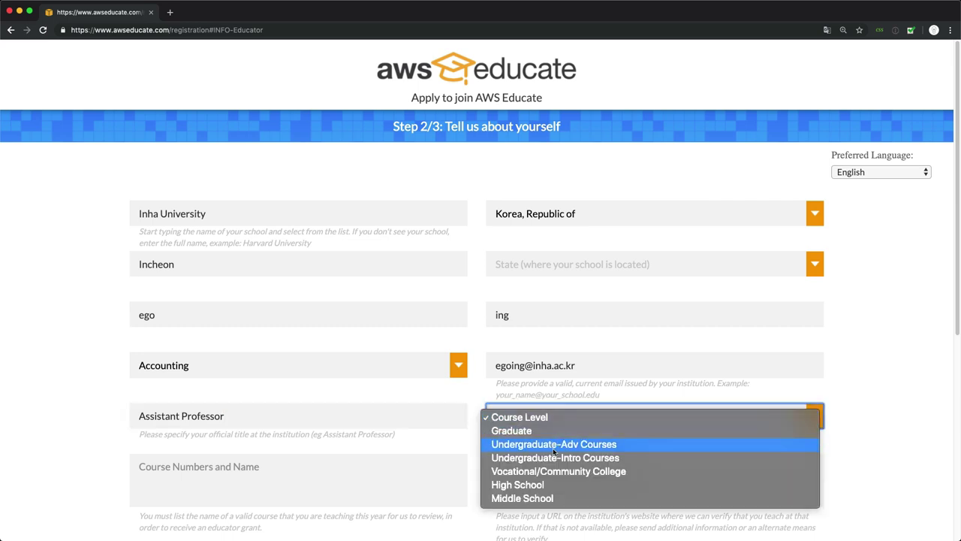
left_click(846, 327)
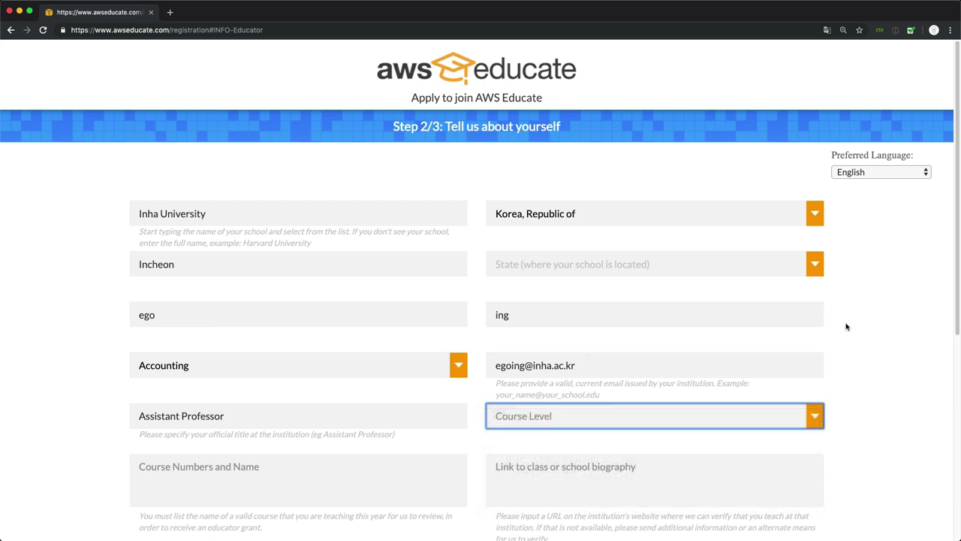
scroll(846, 327, "down", 2)
left_click(726, 355)
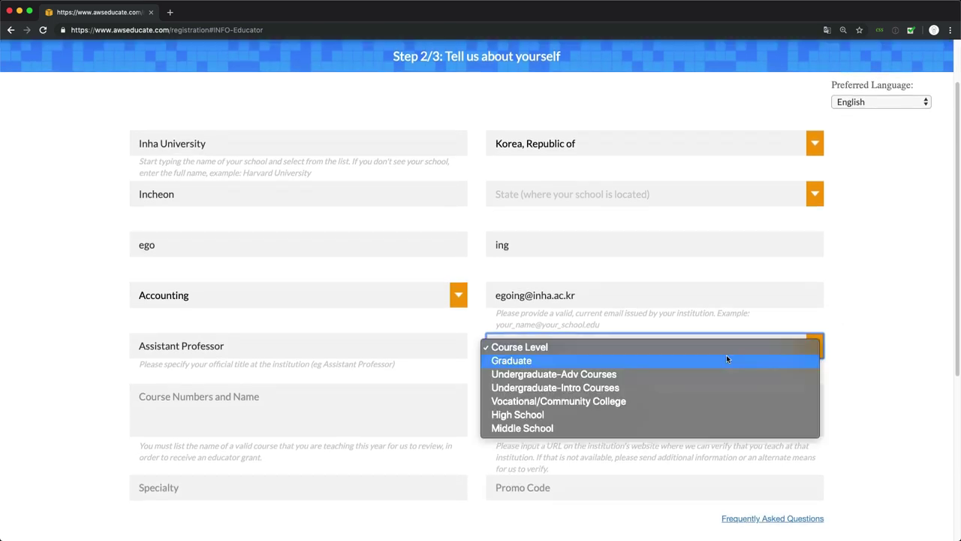
left_click(668, 373)
left_click(368, 405)
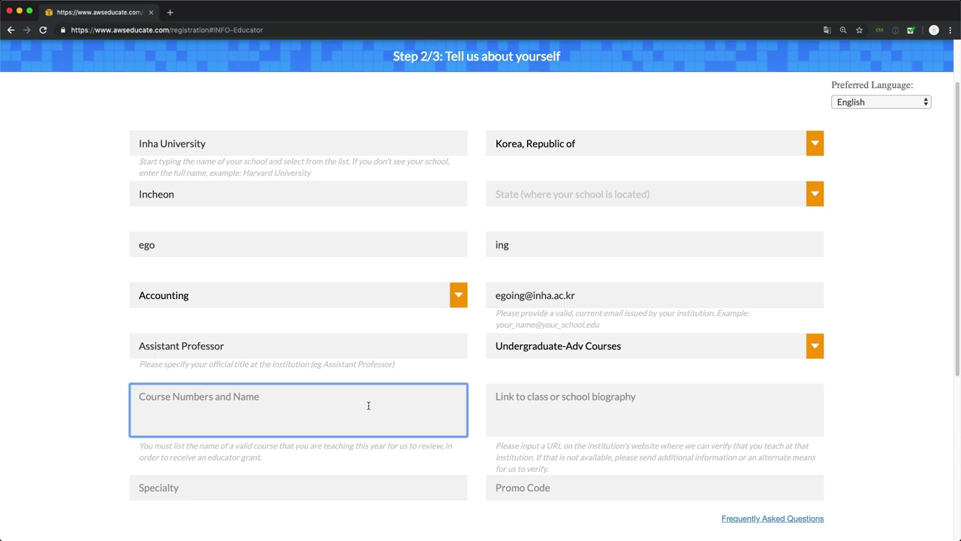
type("Clo")
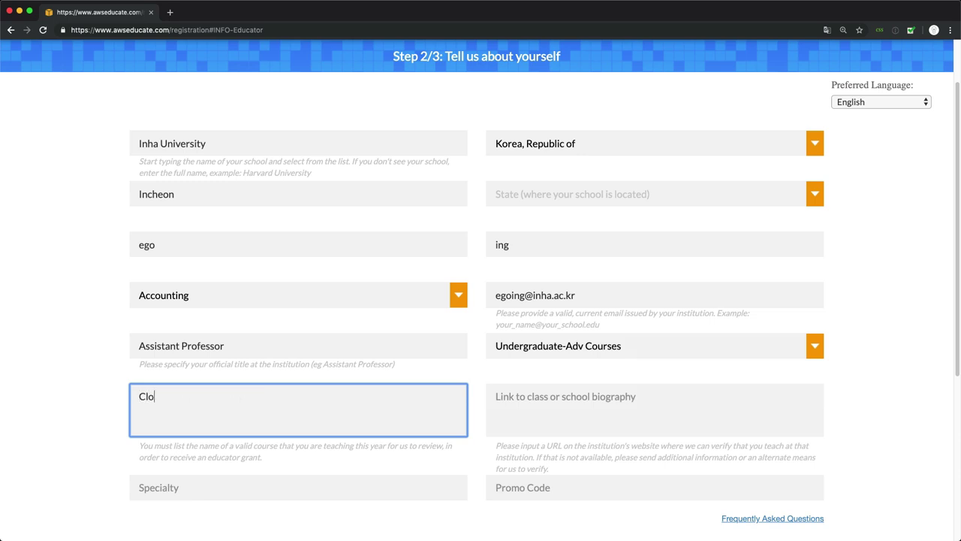
type("ud 101")
left_click(617, 405)
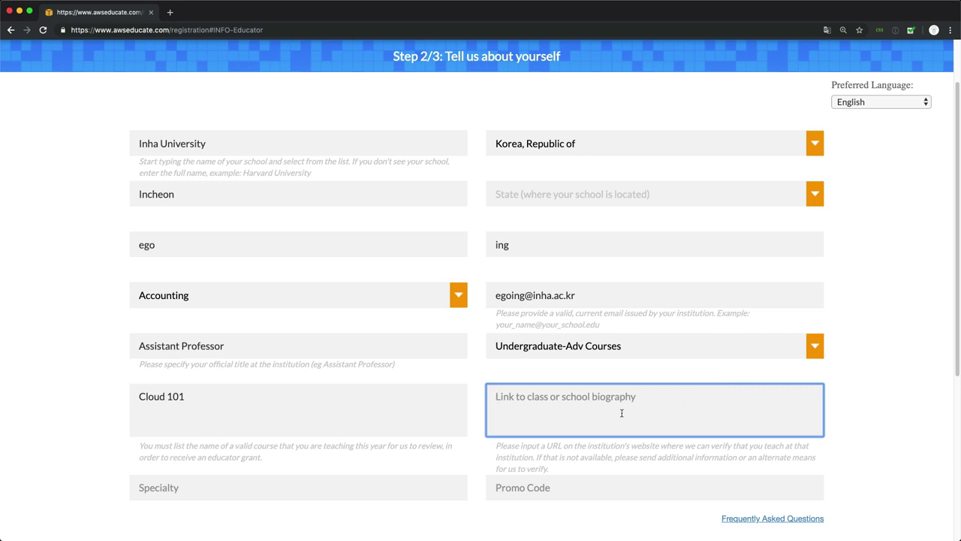
type("htt")
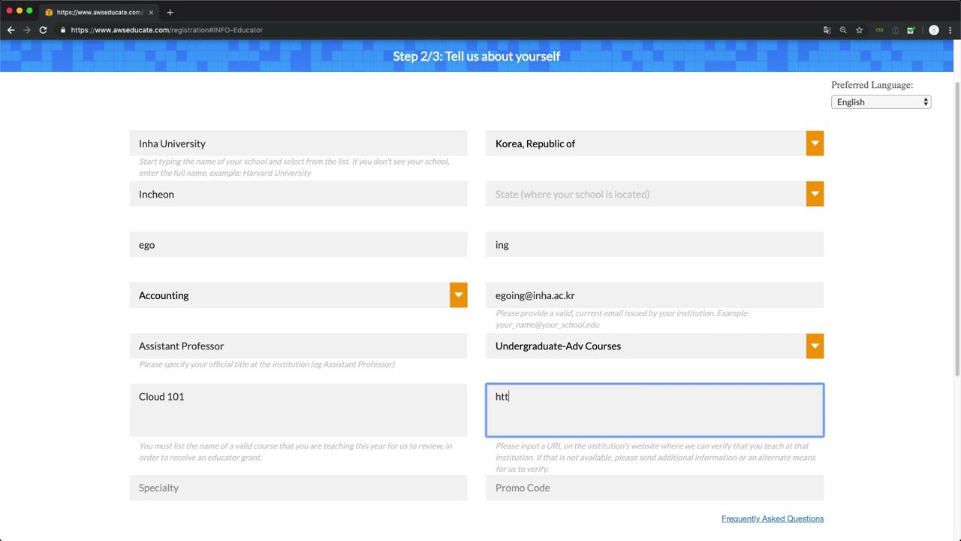
type("ps://me.com")
double_click(612, 409)
left_click(585, 407)
Step: Set the specialty to big data
left_click(336, 486)
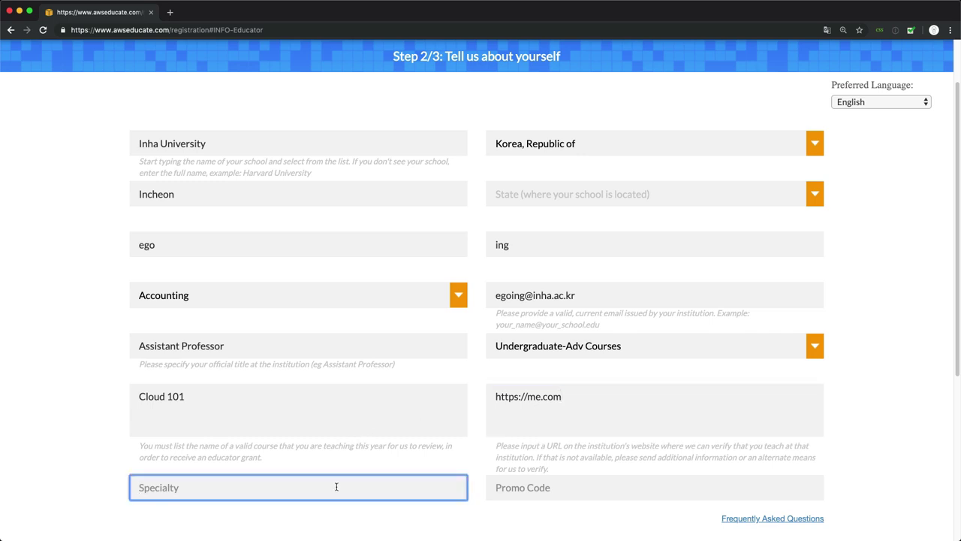
scroll(336, 487, "down", 2)
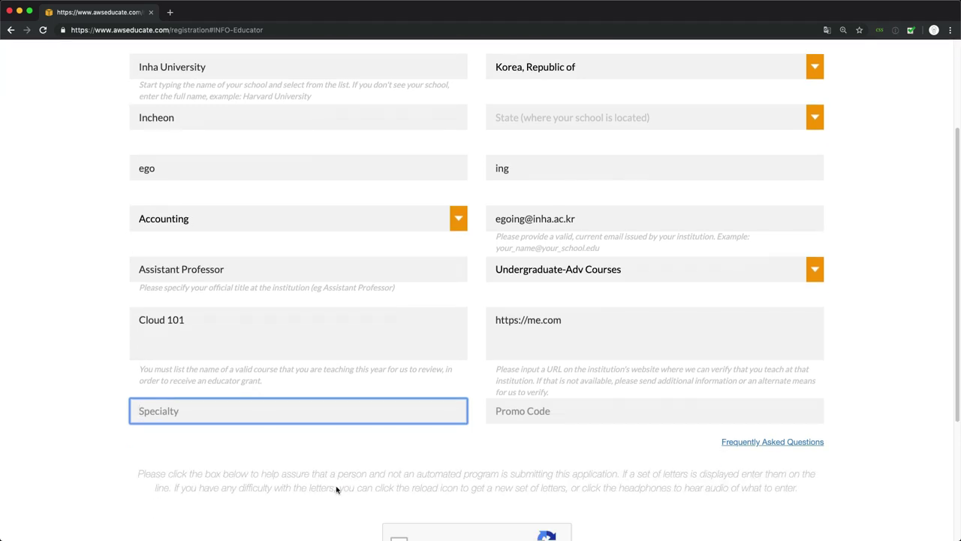
type("big data")
left_click(307, 427)
scroll(307, 427, "down", 3)
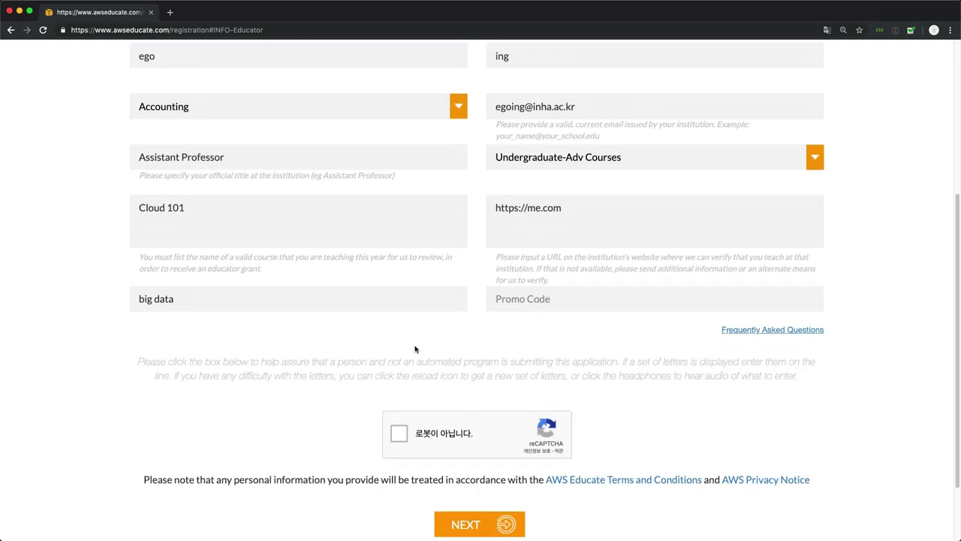
Step: Pass the reCAPTCHA not-a-robot check and submit the Step 2 details
left_click(399, 432)
scroll(473, 413, "down", 2)
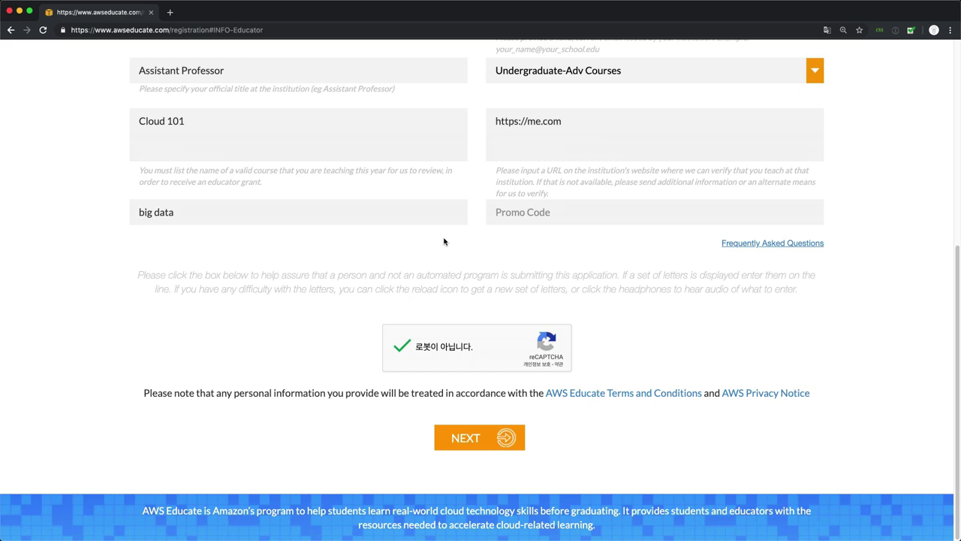
left_click(472, 437)
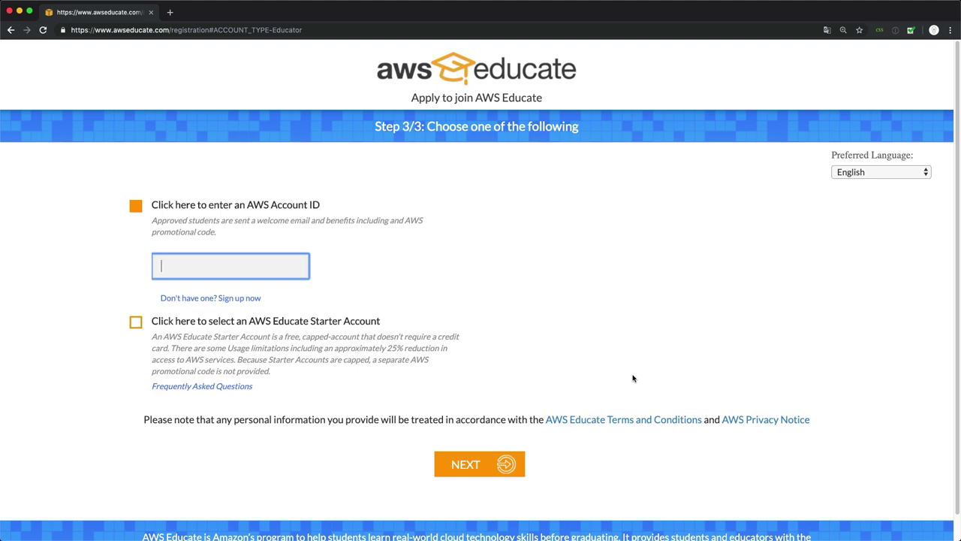
left_click(167, 210)
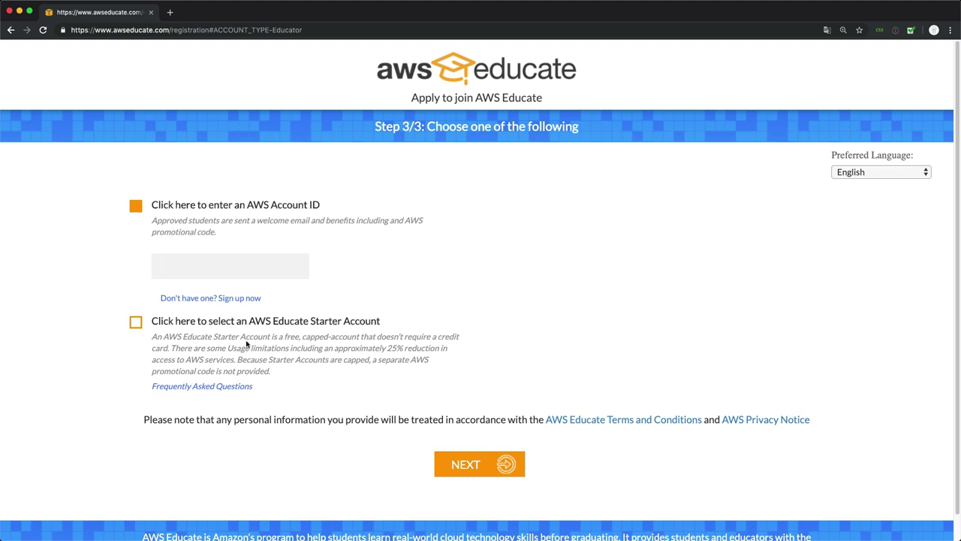
left_click(134, 323)
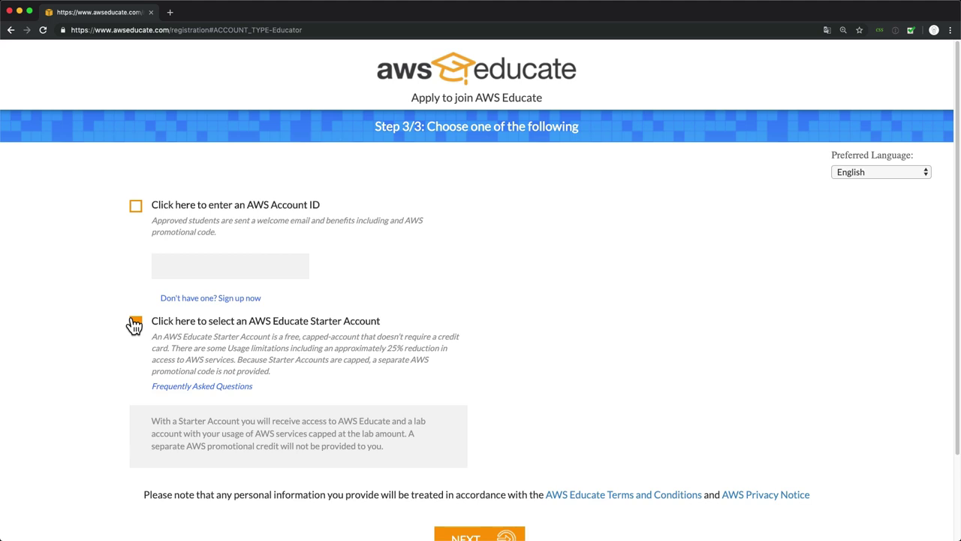
left_click(136, 206)
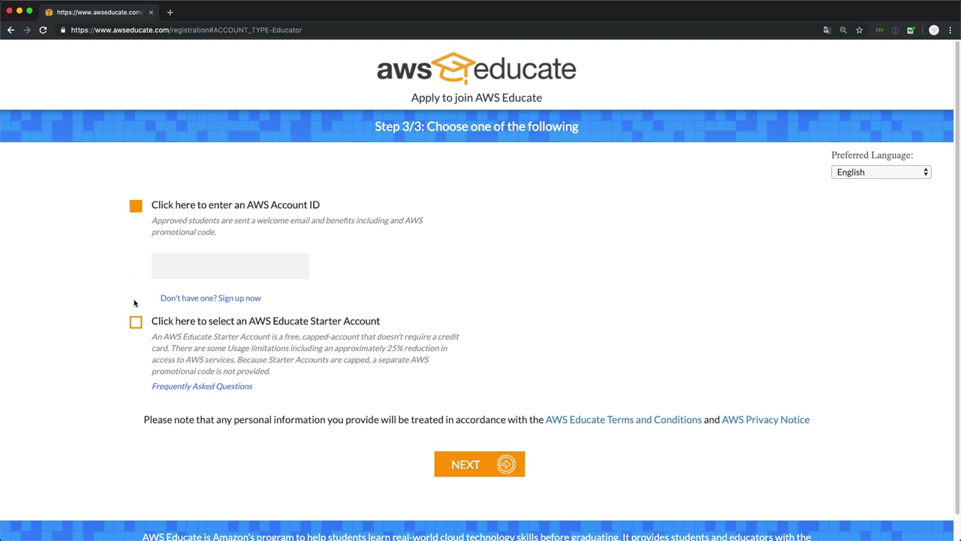
left_click(136, 328)
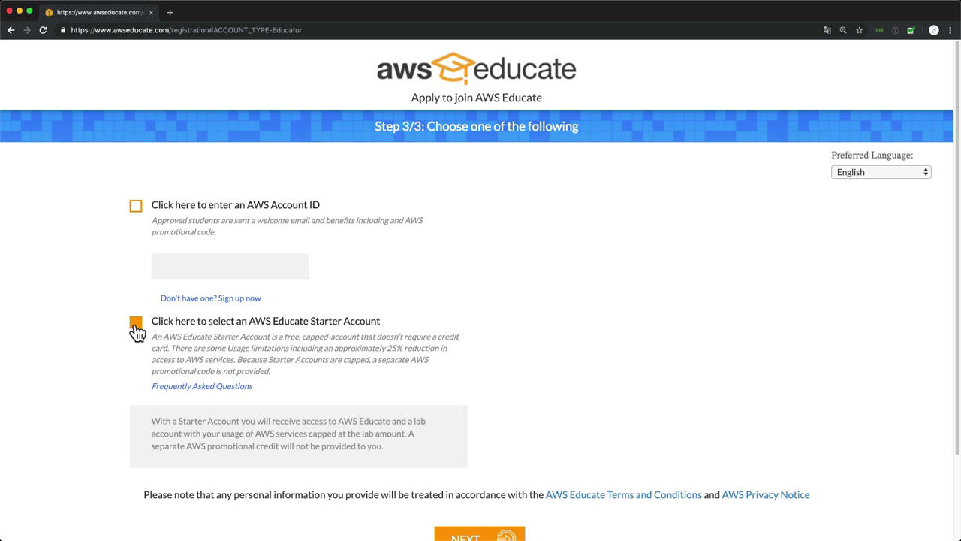
left_click(136, 324)
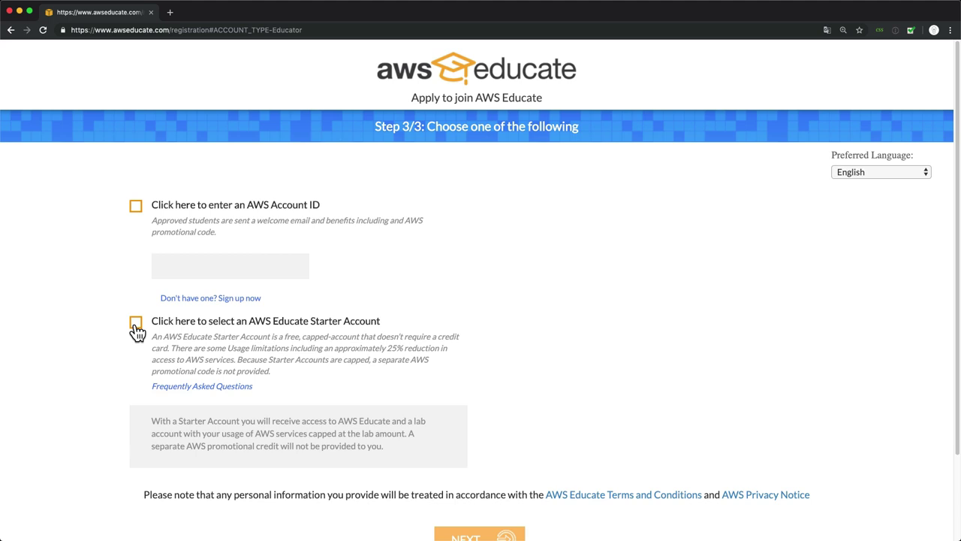
left_click(136, 325)
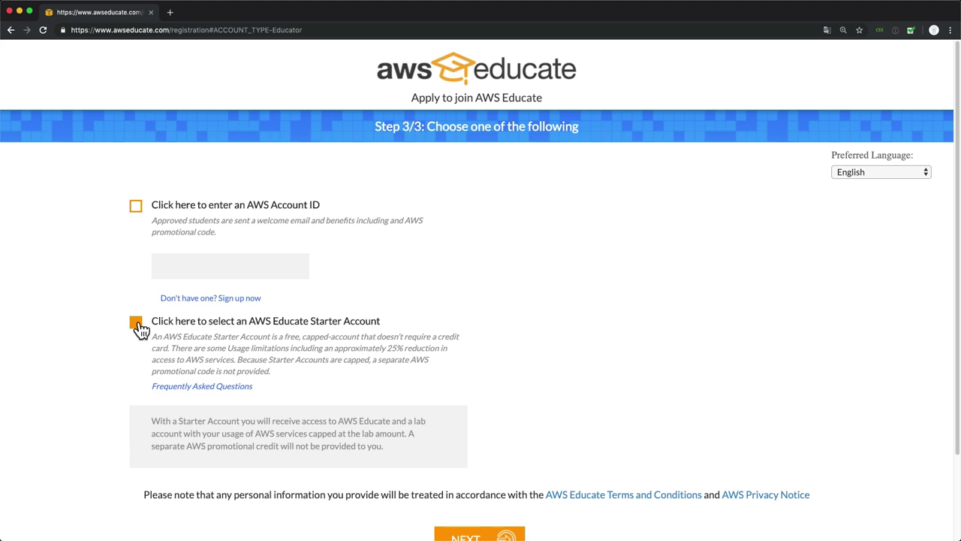
left_click(135, 206)
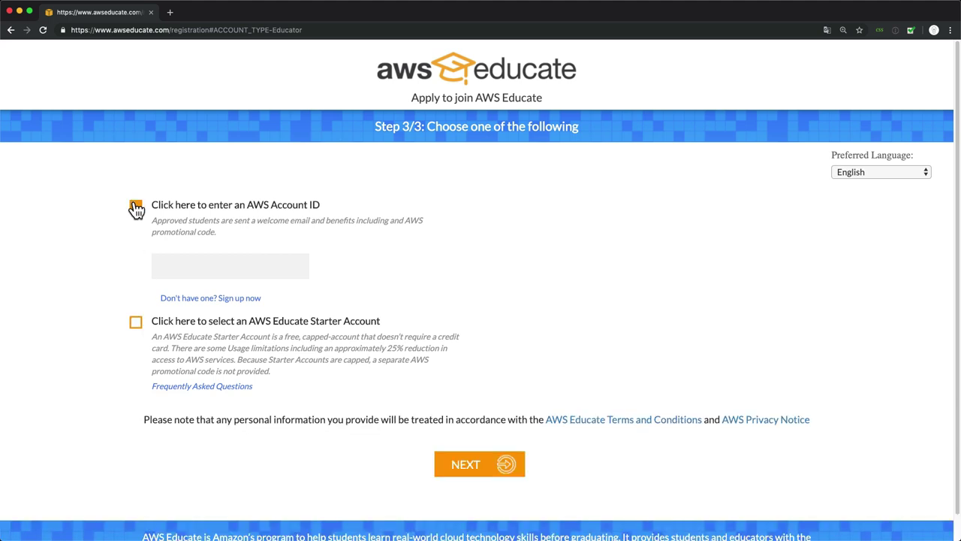
Step: Enter the AWS Account ID and submit the completed application
left_click(189, 273)
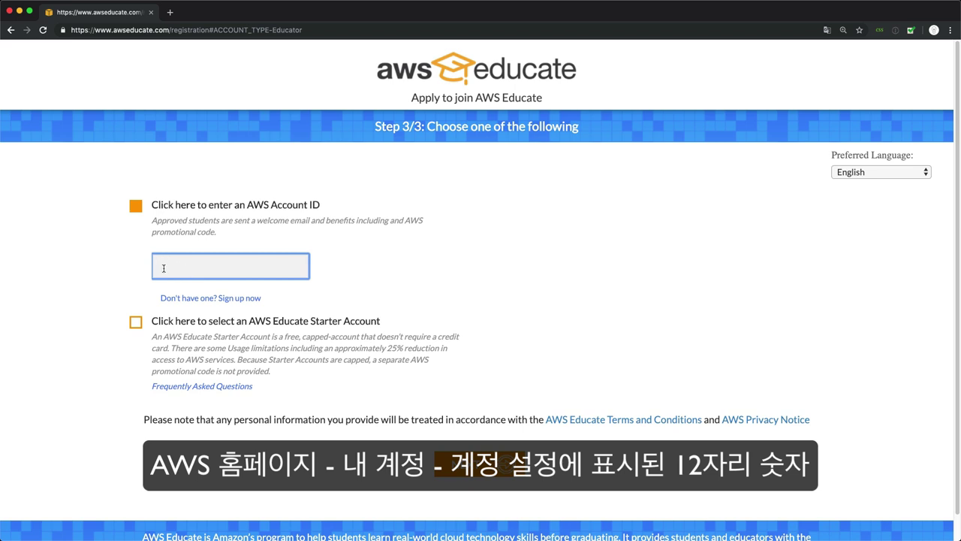
left_click(475, 476)
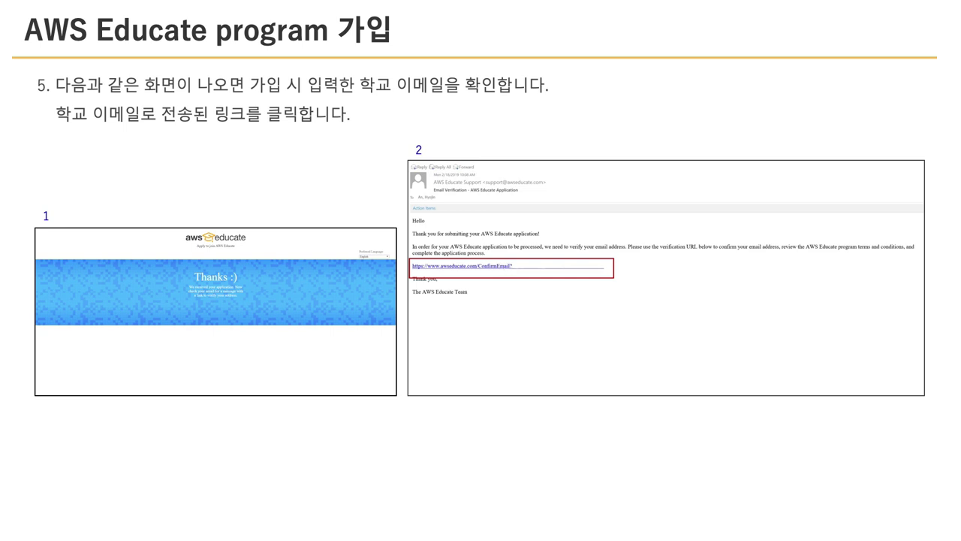
Step: Advance to slide 6 on accepting the terms of use and submitting
key("Right")
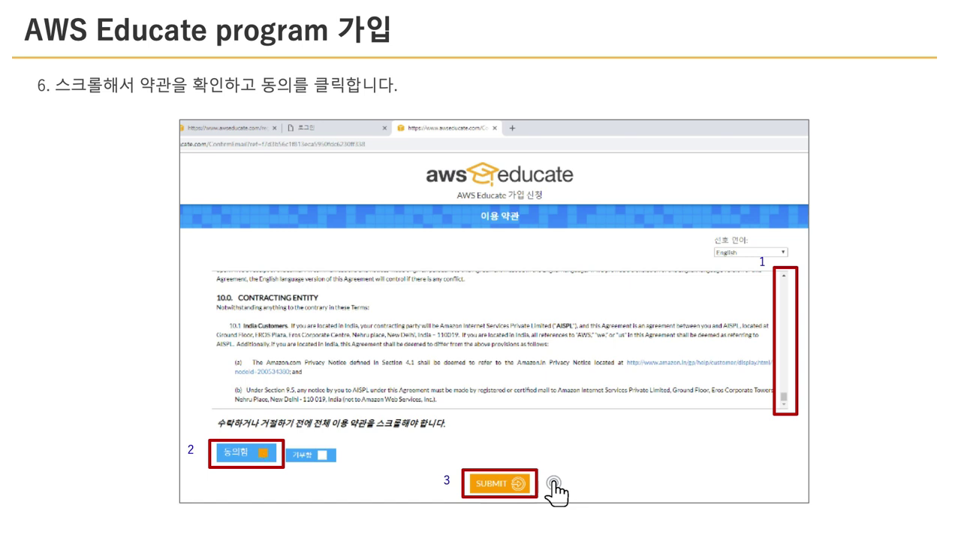
Step: Advance to slide 7 announcing the application is complete and awaiting approval
left_click(468, 488)
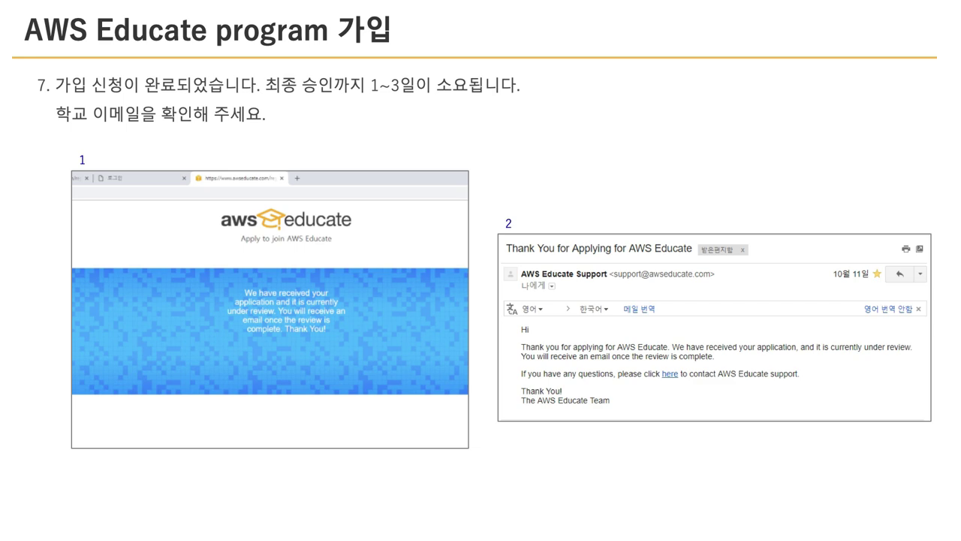
Step: Advance to the slide showing the approval e-mail with its Click here link
left_click(895, 365)
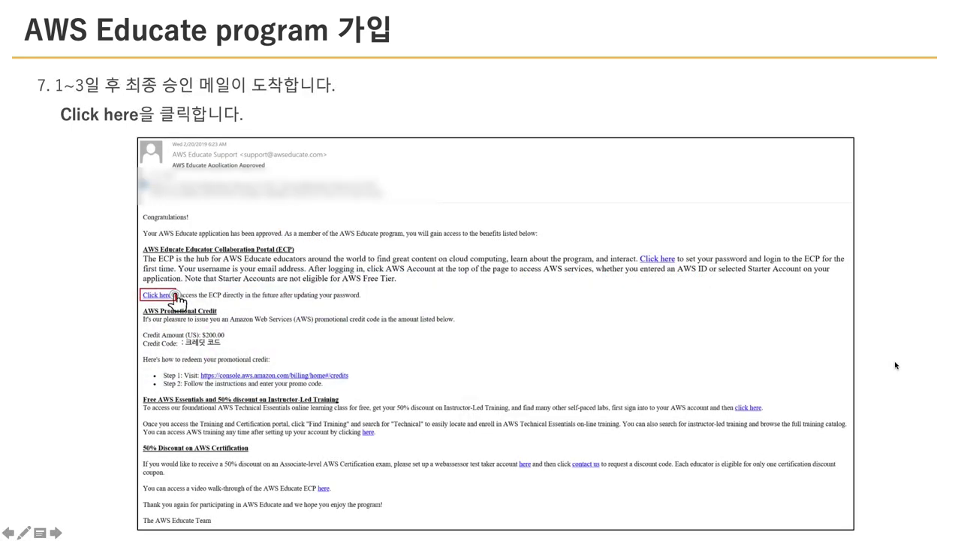